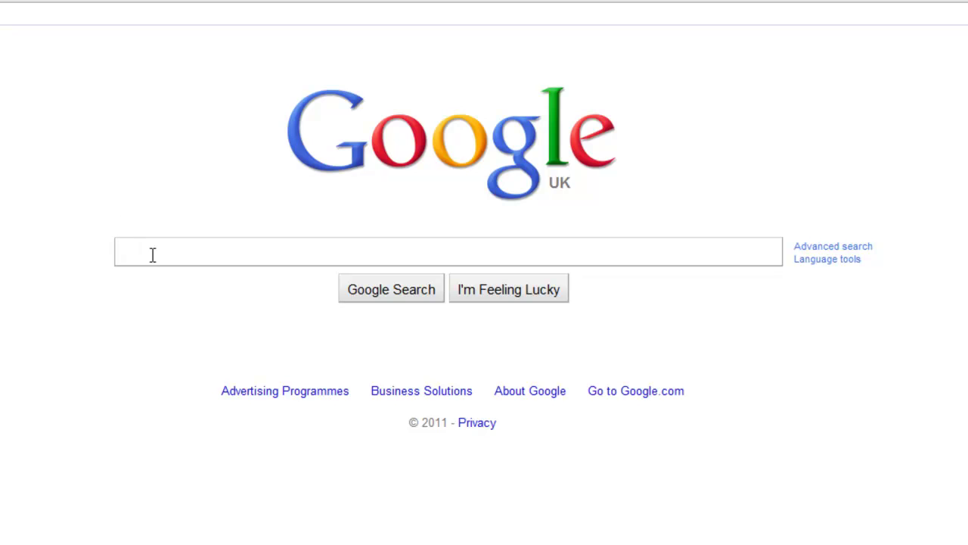
Search Google for 'EasyBcd' and open NeoSmart's 'Download EasyBCD 2.0.2' result
{"action": "type", "text": "E"}
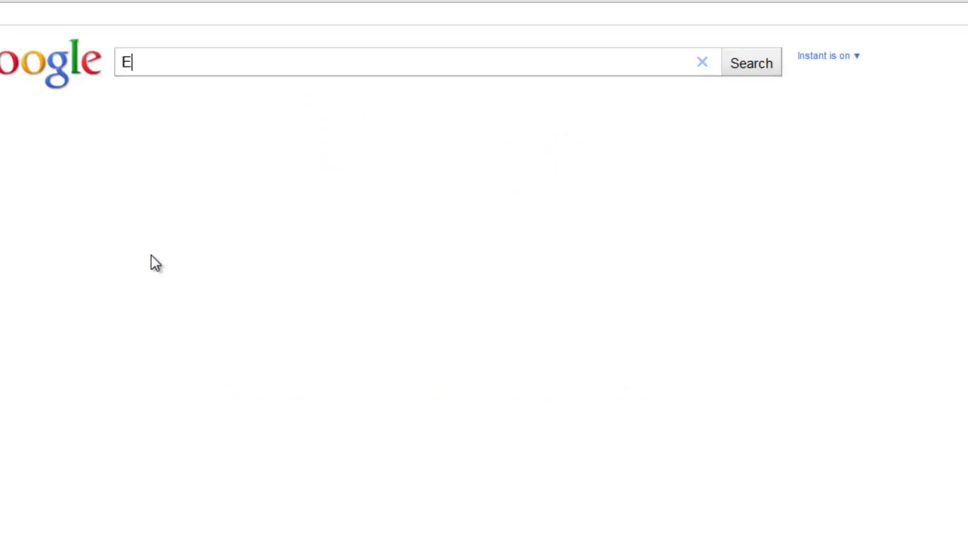
{"action": "type", "text": "asyB"}
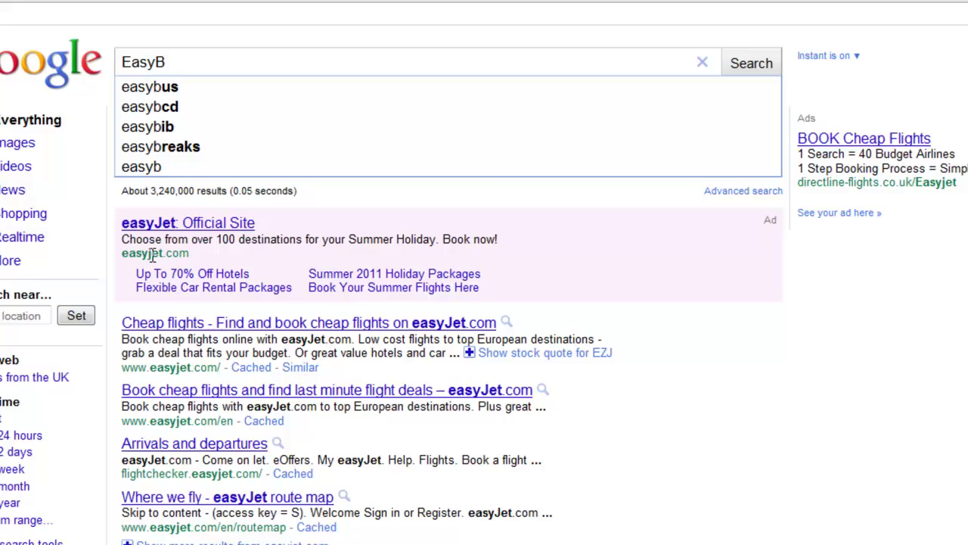
{"action": "type", "text": "cd"}
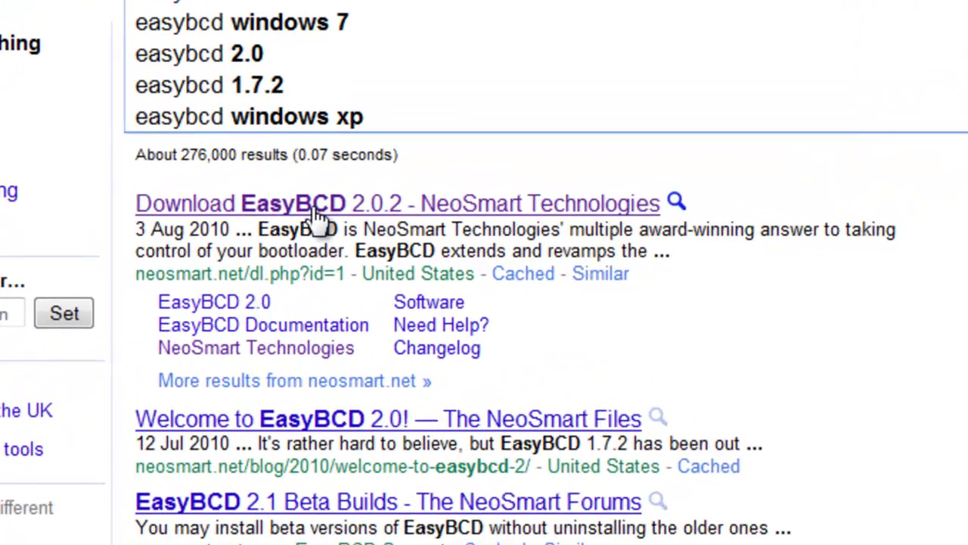
{"action": "left_click", "coordinate": [248, 226]}
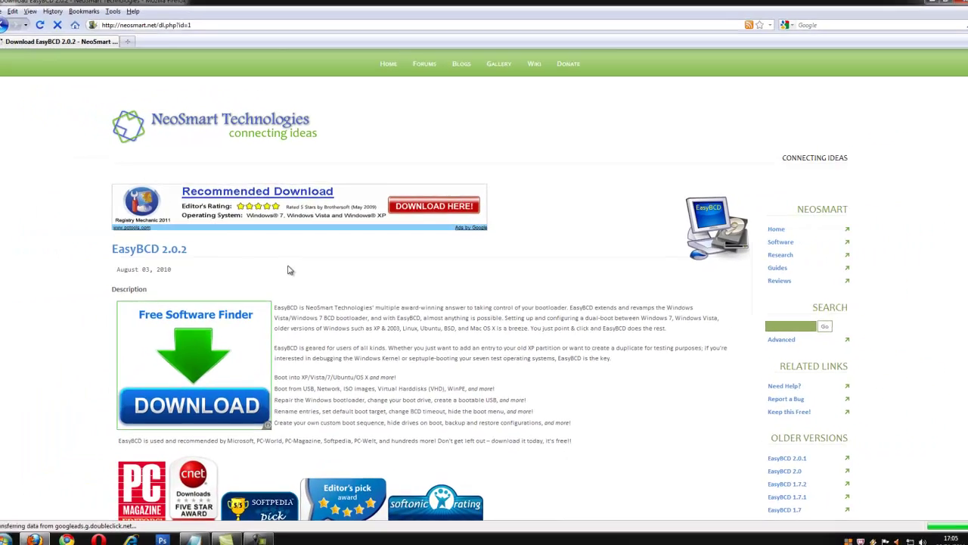
Download EasyBCD 2.0.2.exe from the EasyBCD Links section and save the file
{"action": "scroll", "coordinate": [249, 280], "scroll_direction": "down", "scroll_amount": 5}
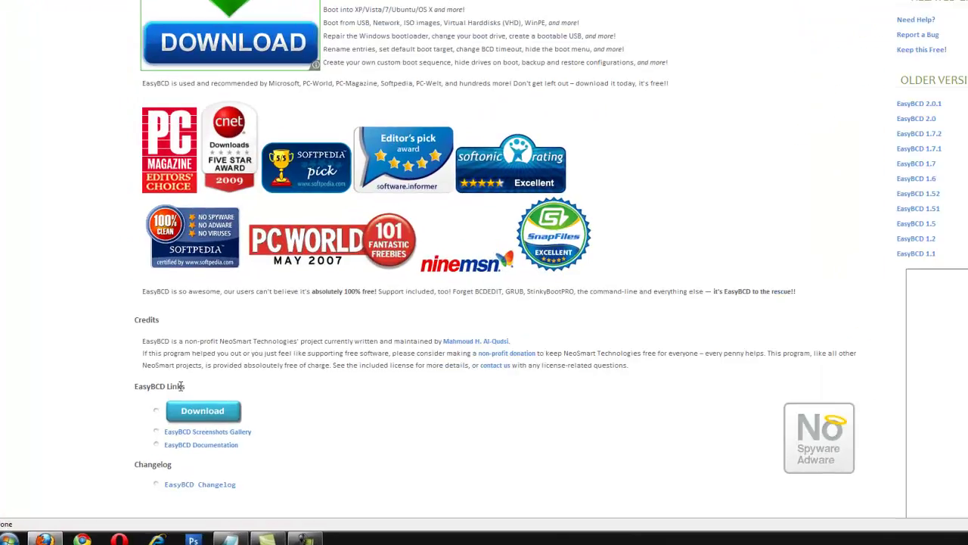
{"action": "left_click", "coordinate": [185, 428]}
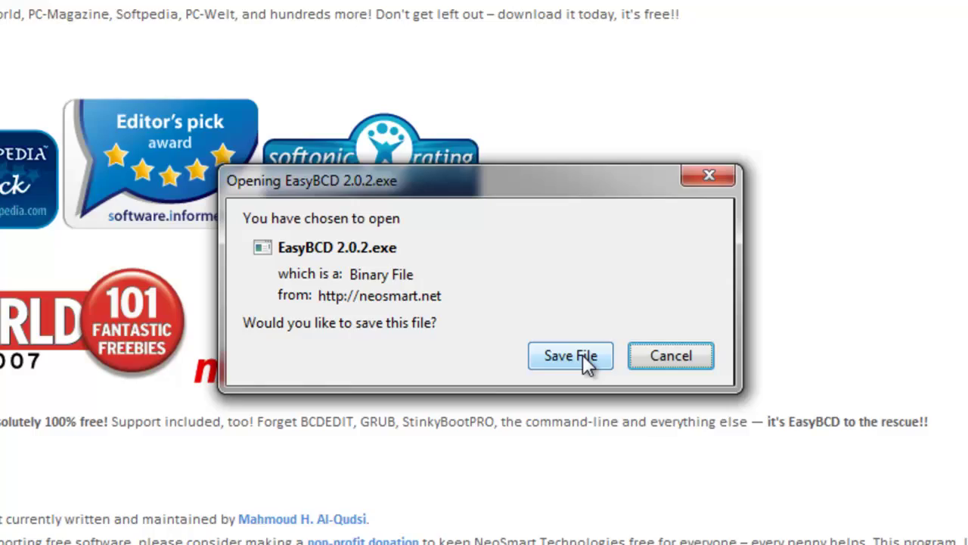
{"action": "left_click", "coordinate": [583, 354]}
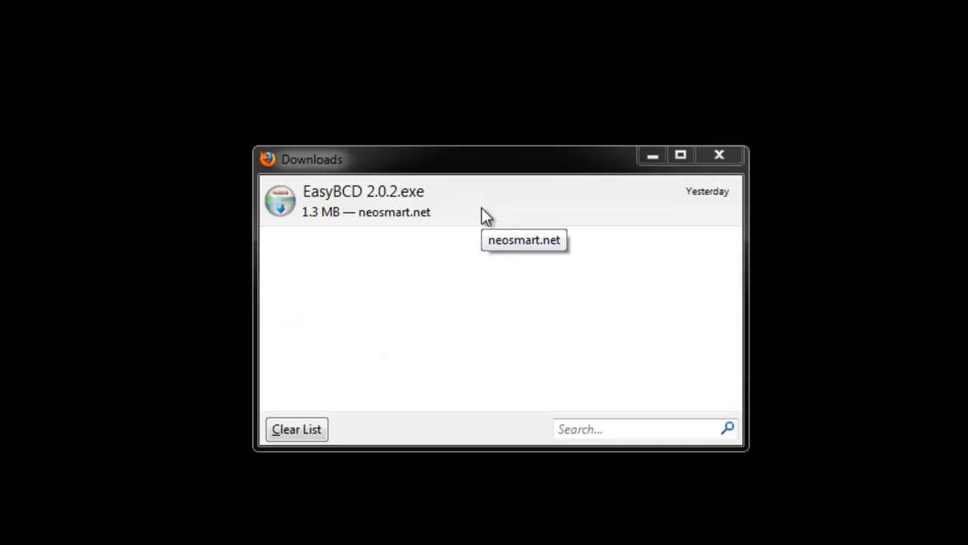
Run EasyBCD 2.0.2.exe, approve UAC, accept the licence and install with default components
{"action": "double_click", "coordinate": [482, 208]}
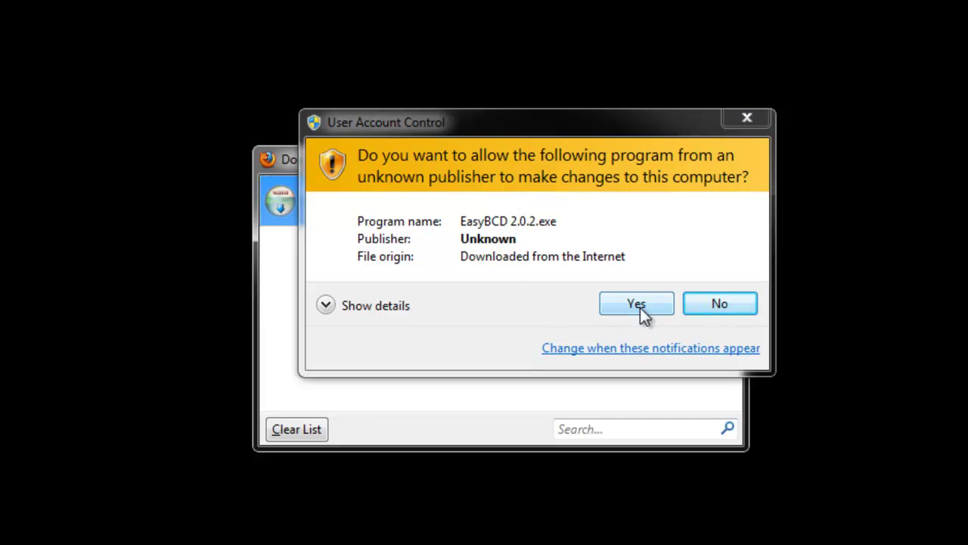
{"action": "left_click", "coordinate": [640, 308]}
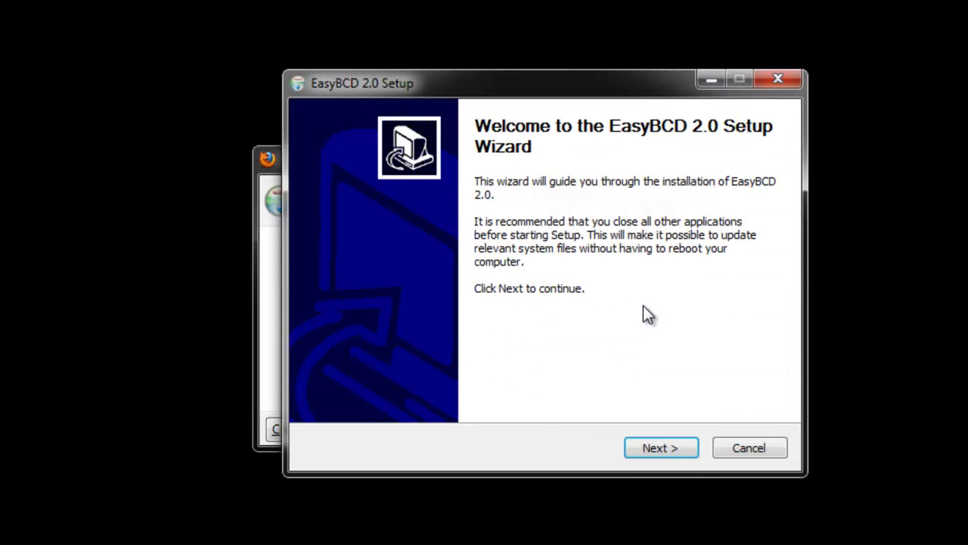
{"action": "left_click", "coordinate": [664, 447]}
{"action": "left_click", "coordinate": [661, 448]}
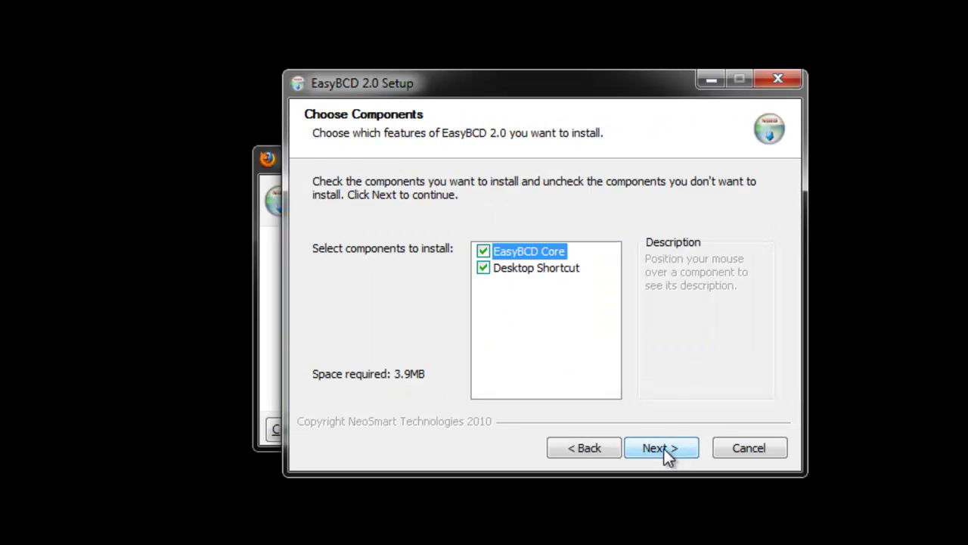
{"action": "left_click", "coordinate": [661, 448]}
{"action": "left_click", "coordinate": [663, 449]}
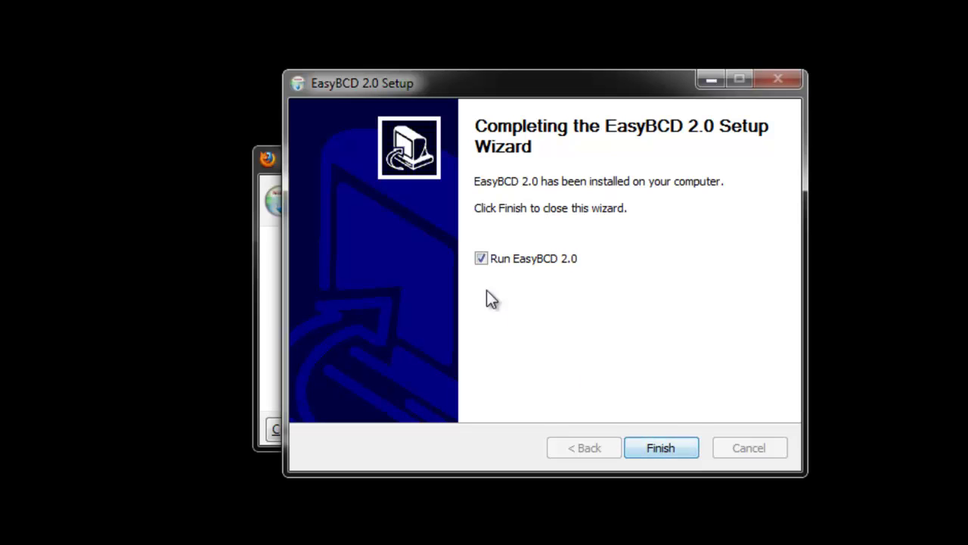
Finish setup to launch EasyBCD and review its overview: 0 entries, 0-second timeout, boot device C:\
{"action": "left_click", "coordinate": [666, 447]}
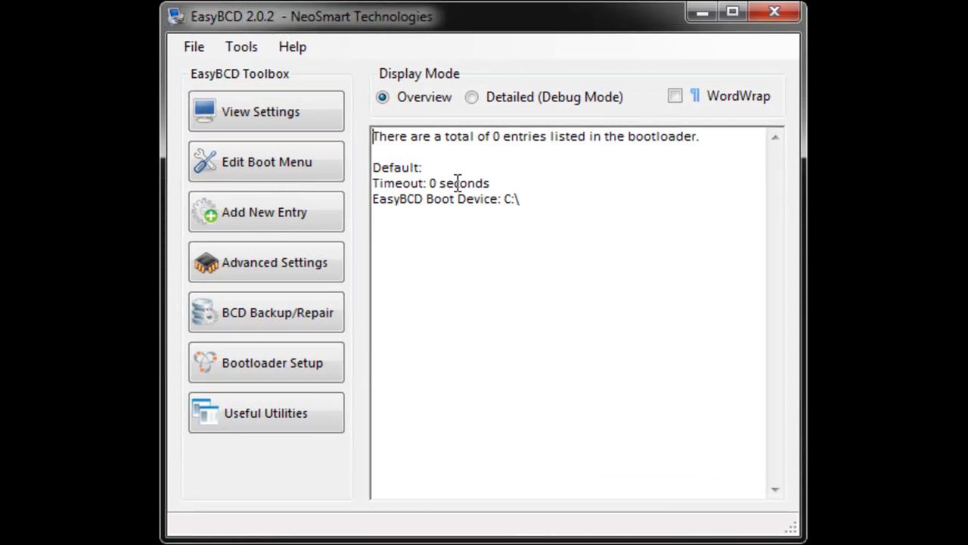
{"action": "left_click_drag", "start_coordinate": [373, 133], "coordinate": [544, 222]}
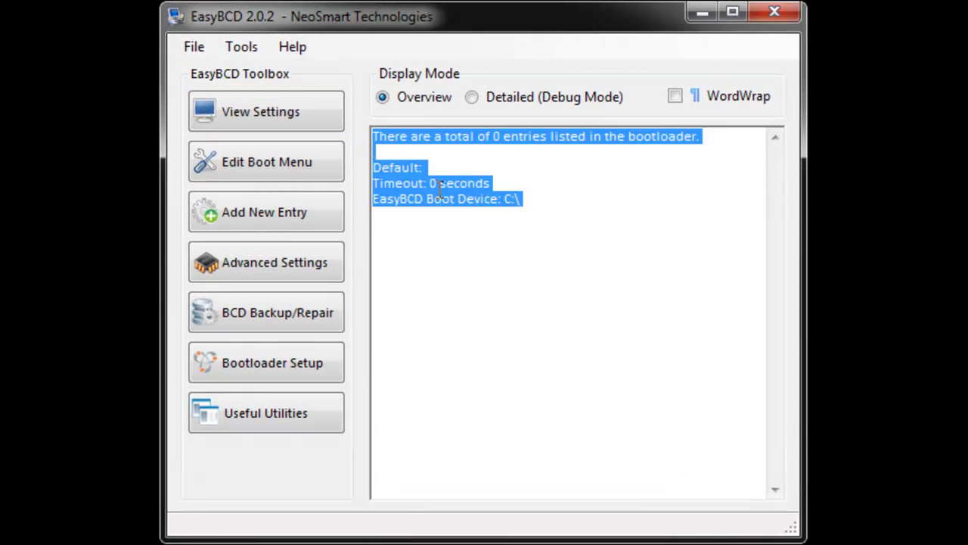
{"action": "left_click", "coordinate": [555, 205]}
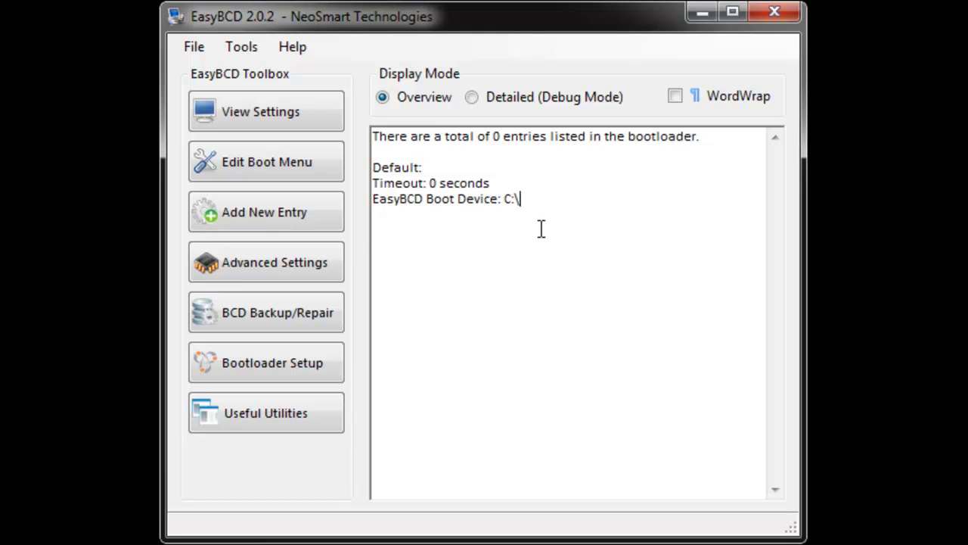
In Add New Entry, replace the default entry name with 'Working 7'
{"action": "left_click", "coordinate": [271, 212]}
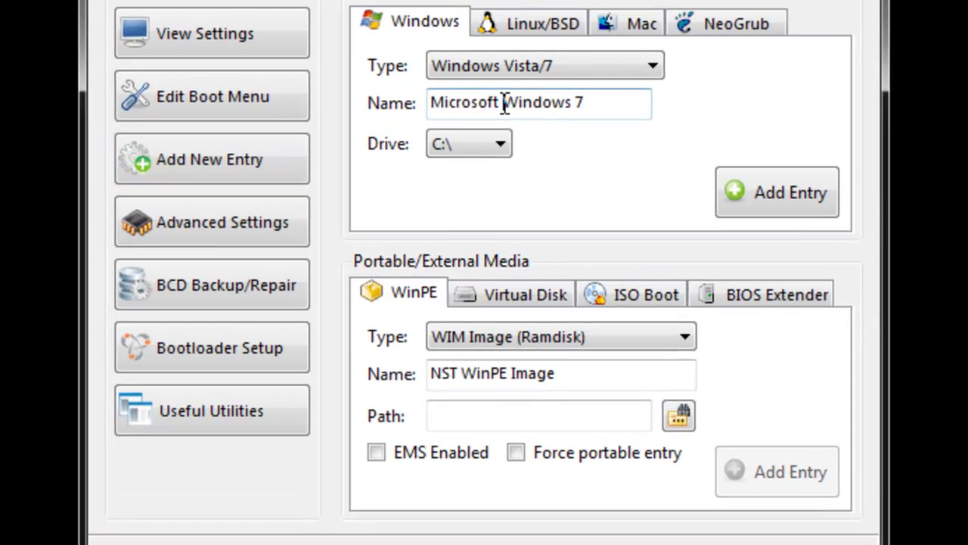
{"action": "left_click_drag", "start_coordinate": [506, 106], "coordinate": [258, 98]}
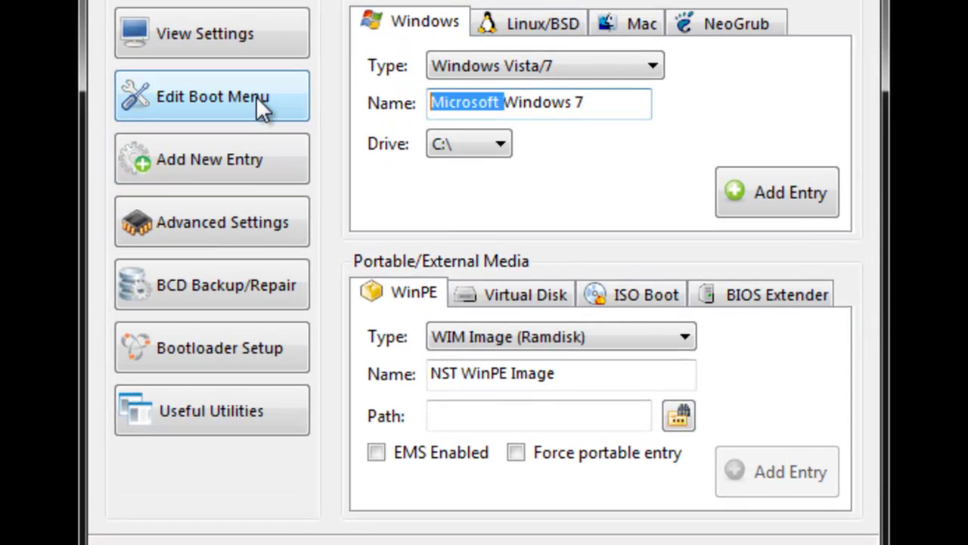
{"action": "key", "text": "Delete"}
{"action": "key", "text": "Delete"}
{"action": "key", "text": "Delete"}
{"action": "key", "text": "Delete"}
{"action": "key", "text": "Delete"}
{"action": "key", "text": "Delete"}
{"action": "key", "text": "Delete"}
{"action": "key", "text": "Delete"}
{"action": "key", "text": "Delete"}
{"action": "key", "text": "Delete"}
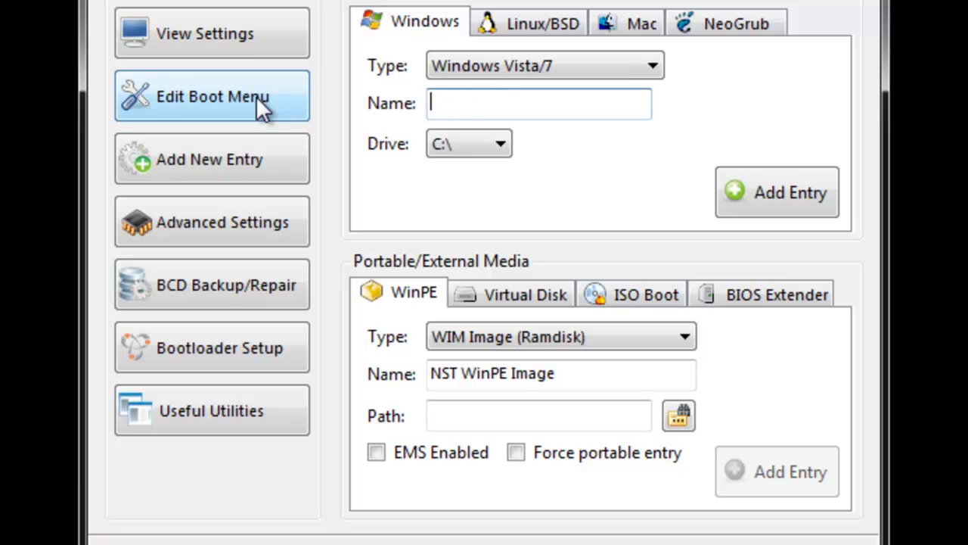
{"action": "type", "text": "Gaming"}
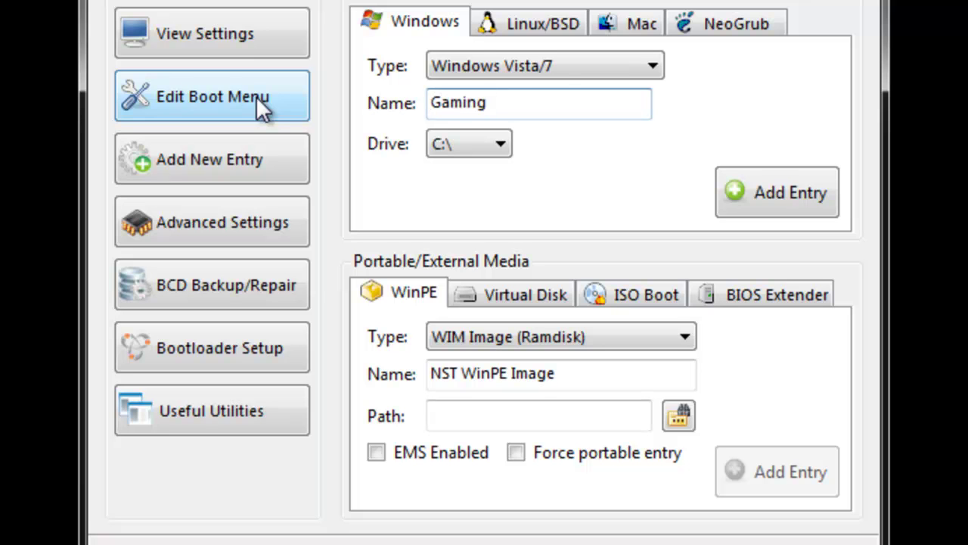
{"action": "key", "text": "BackSpace"}
{"action": "key", "text": "BackSpace"}
{"action": "key", "text": "BackSpace"}
{"action": "key", "text": "BackSpace"}
{"action": "key", "text": "BackSpace"}
{"action": "key", "text": "BackSpace"}
{"action": "type", "text": "Wor"}
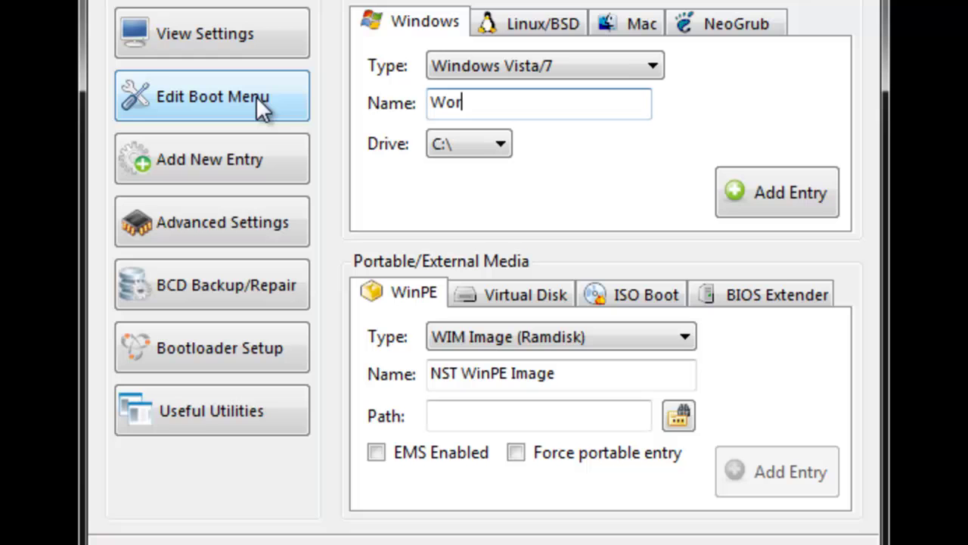
{"action": "type", "text": "king 7"}
Keep drive C:\ and type Windows Vista/7, then re-enter the name 'Working 7'
{"action": "left_click", "coordinate": [468, 147]}
{"action": "left_click", "coordinate": [449, 172]}
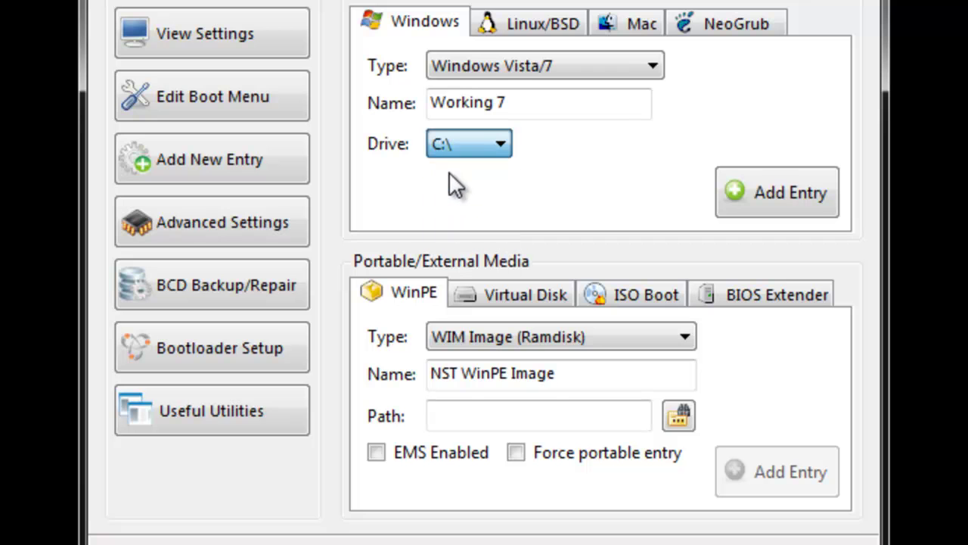
{"action": "left_click", "coordinate": [577, 65]}
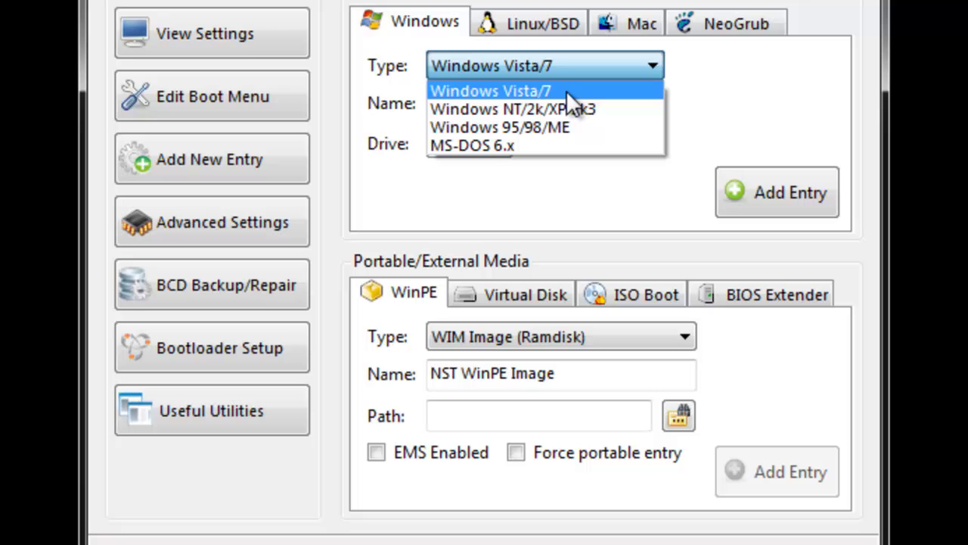
{"action": "left_click", "coordinate": [552, 90]}
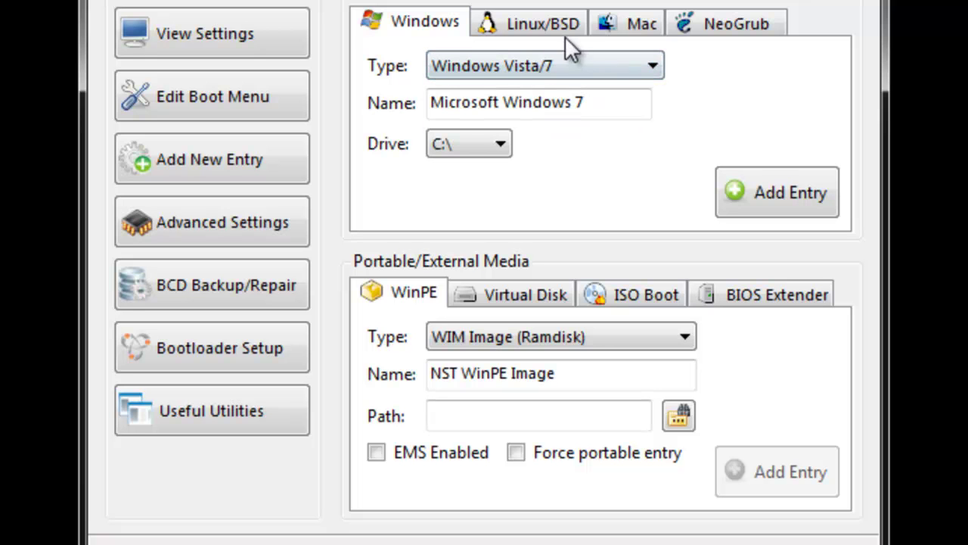
{"action": "left_click", "coordinate": [545, 30]}
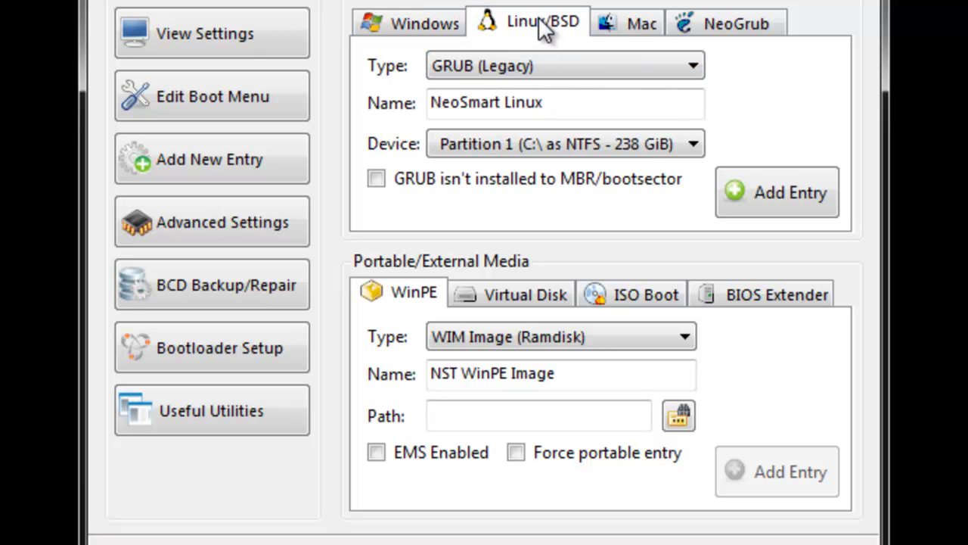
{"action": "left_click", "coordinate": [452, 26]}
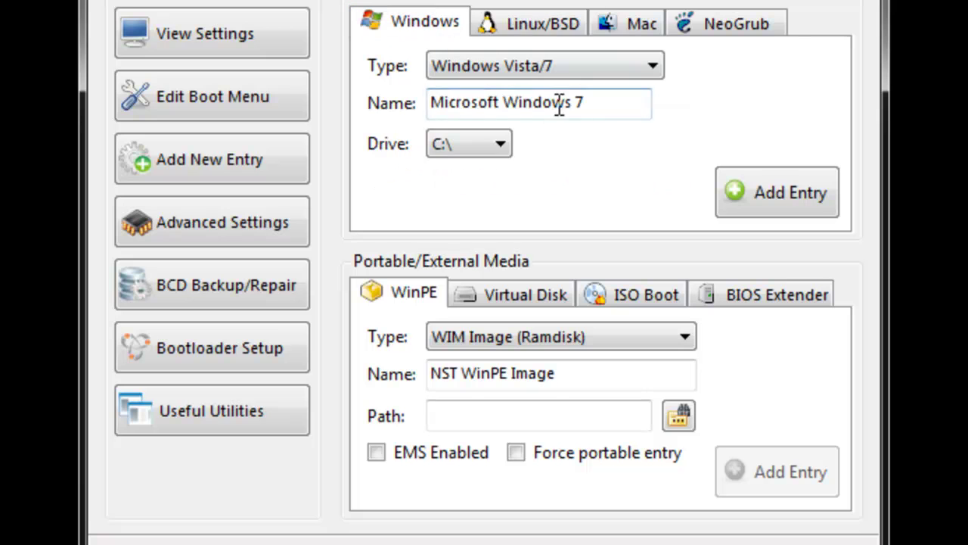
{"action": "left_click_drag", "start_coordinate": [615, 101], "coordinate": [327, 78]}
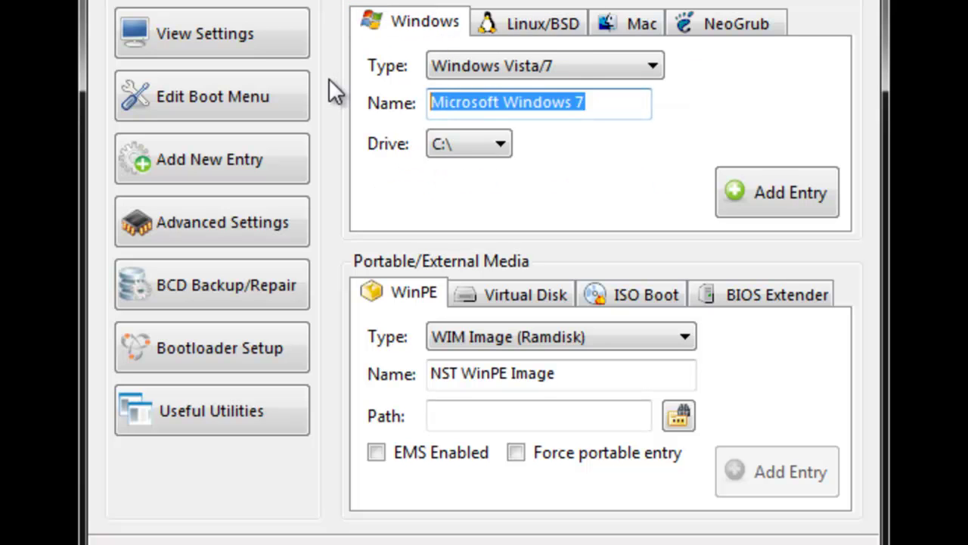
{"action": "type", "text": "Working 7"}
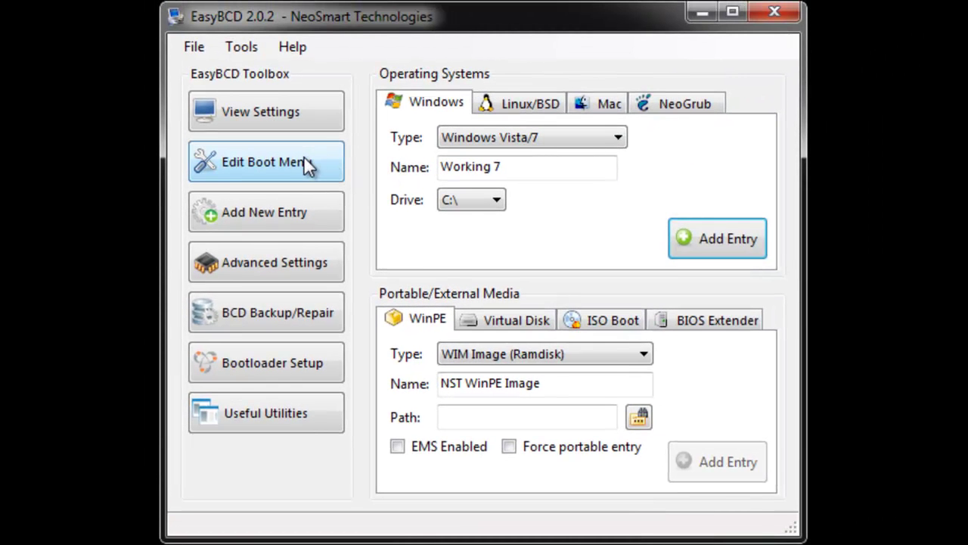
In Edit Boot Menu, leave 'Skip the boot menu' unchecked and change the timeout from 30 to 10 seconds
{"action": "left_click", "coordinate": [306, 159]}
{"action": "left_click", "coordinate": [480, 180]}
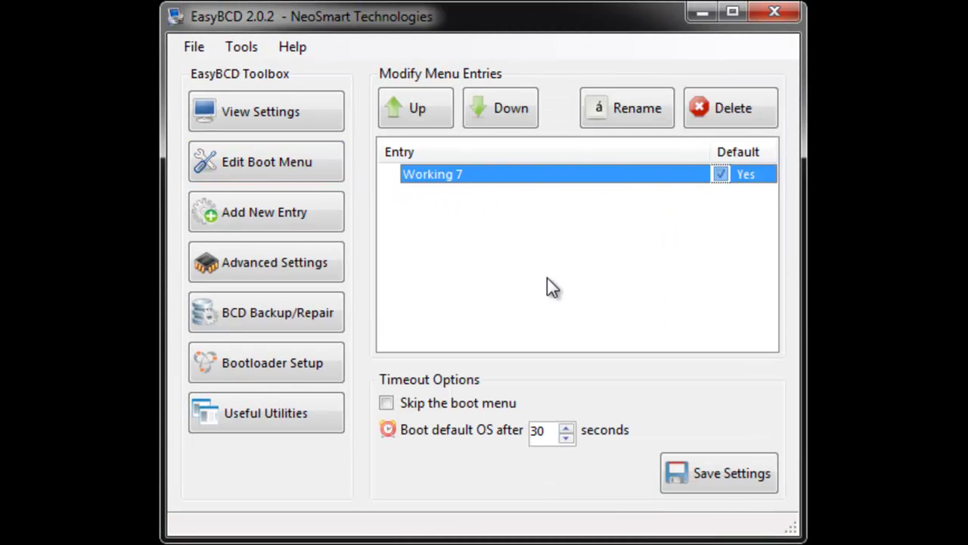
{"action": "left_click", "coordinate": [505, 313]}
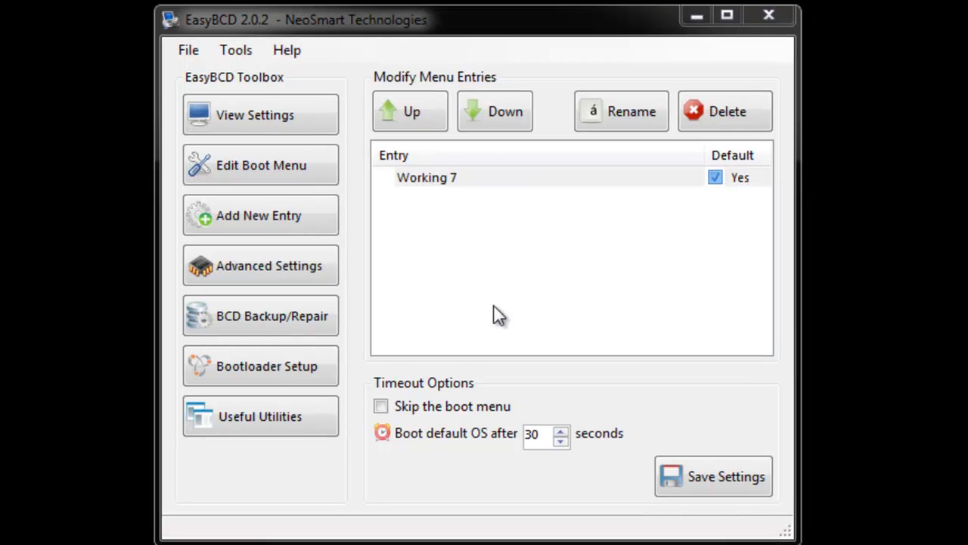
{"action": "left_click", "coordinate": [446, 178]}
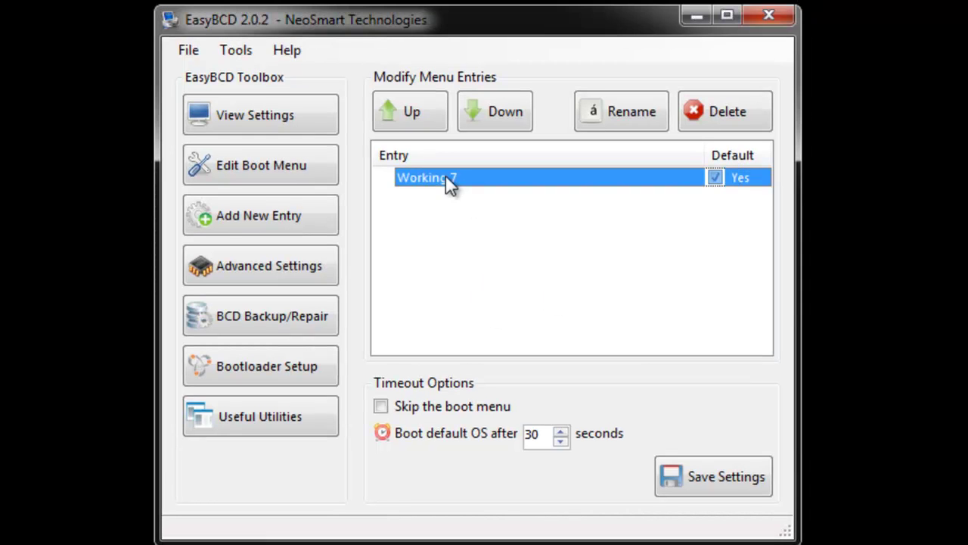
{"action": "left_click", "coordinate": [381, 406]}
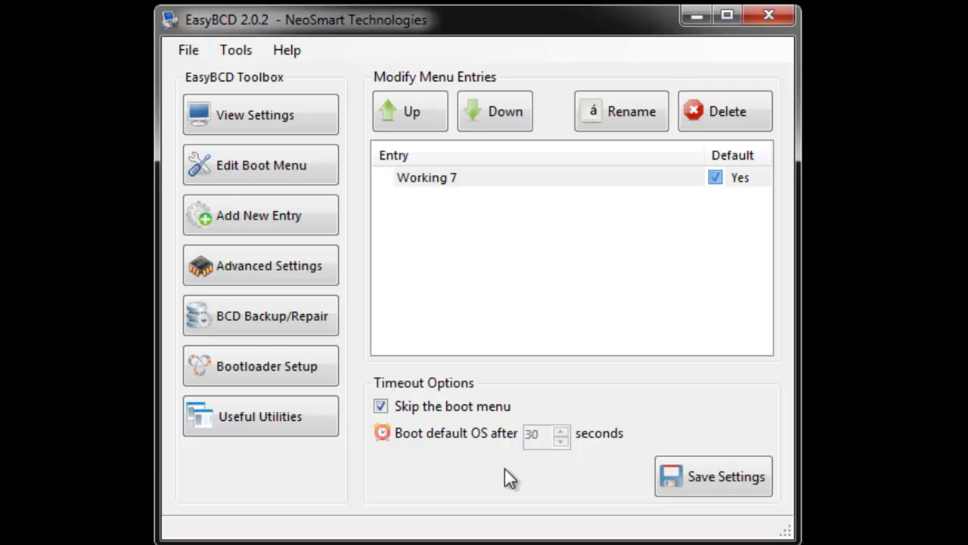
{"action": "left_click", "coordinate": [459, 178]}
{"action": "left_click", "coordinate": [407, 410]}
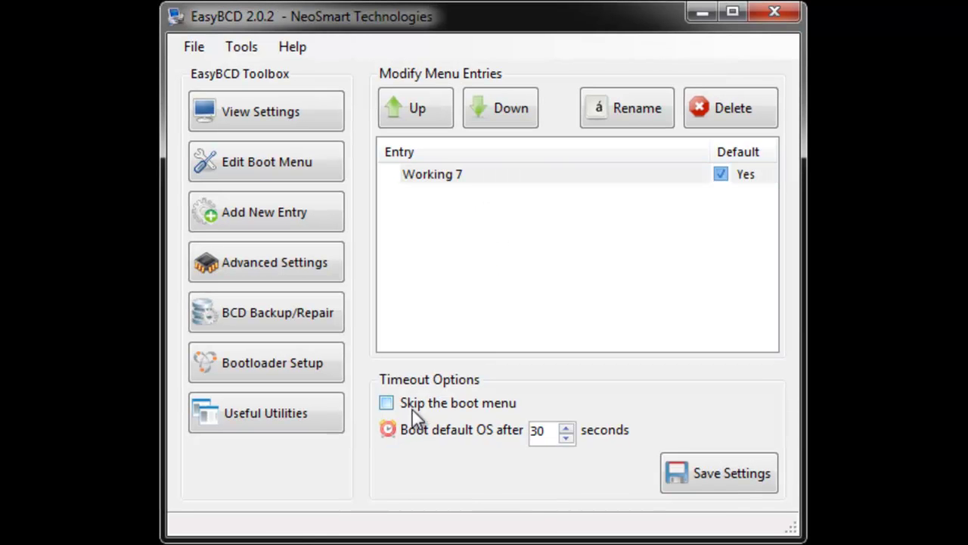
{"action": "left_click_drag", "start_coordinate": [555, 430], "coordinate": [517, 436]}
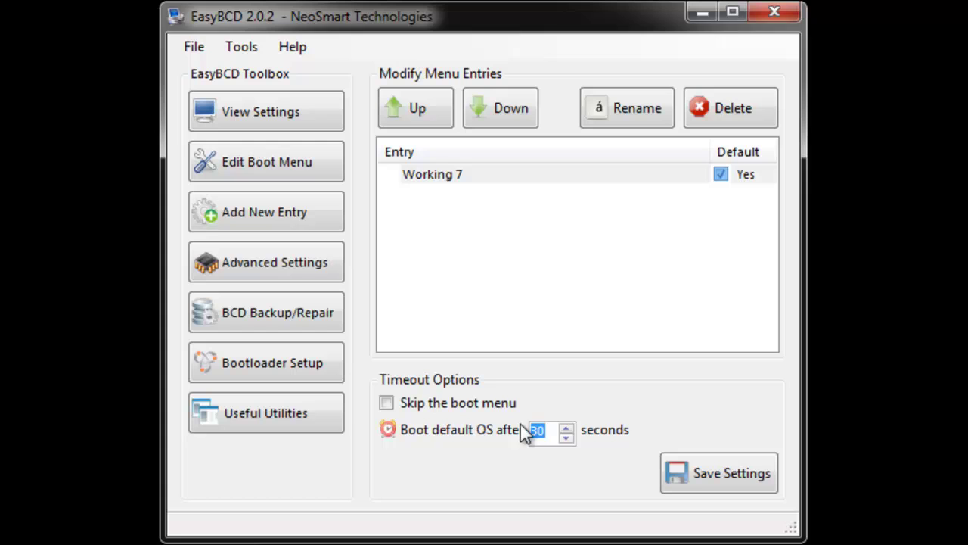
{"action": "type", "text": "110"}
{"action": "type", "text": "0"}
{"action": "left_click", "coordinate": [723, 172]}
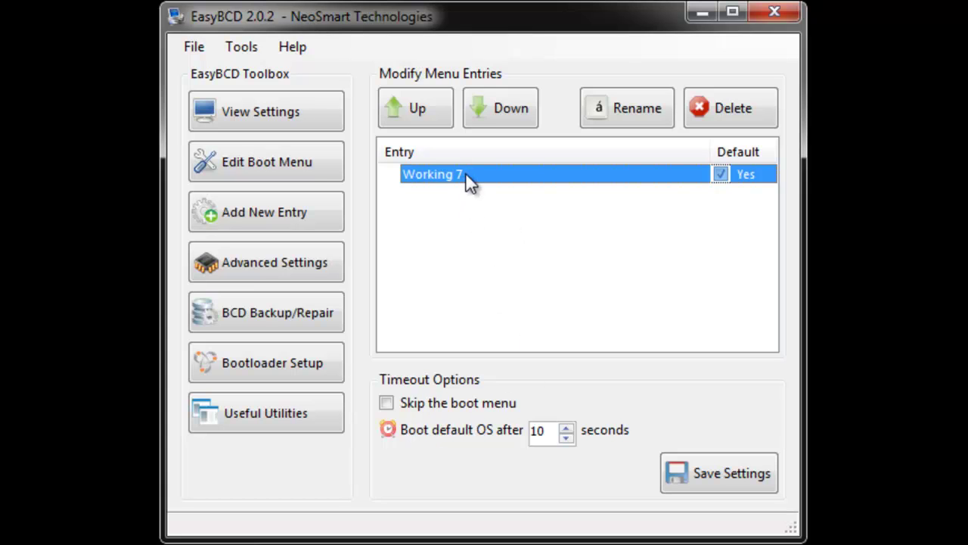
Add a Windows Vista/7 entry named 'Gaming 7' on drive F:\
{"action": "left_click", "coordinate": [386, 403]}
{"action": "left_click", "coordinate": [282, 214]}
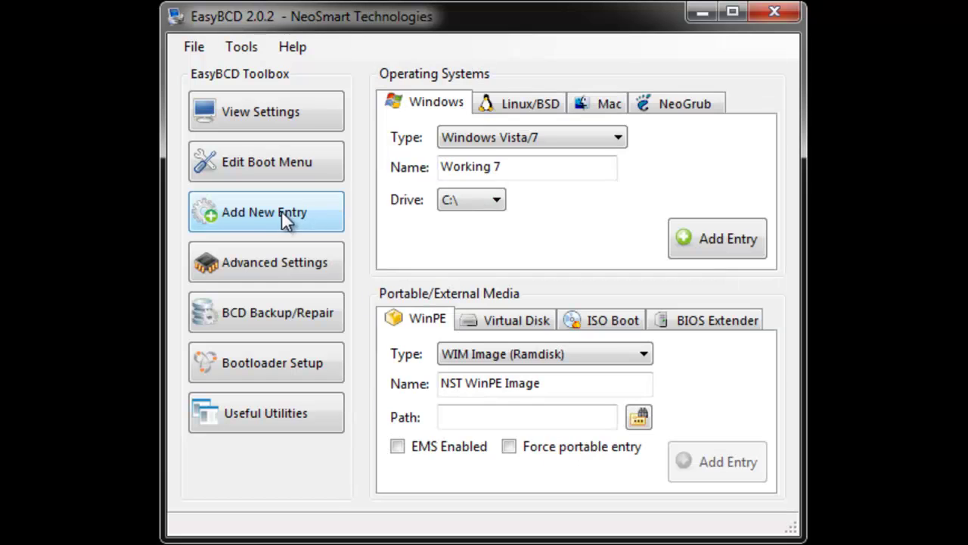
{"action": "left_click", "coordinate": [500, 143]}
{"action": "left_click", "coordinate": [495, 156]}
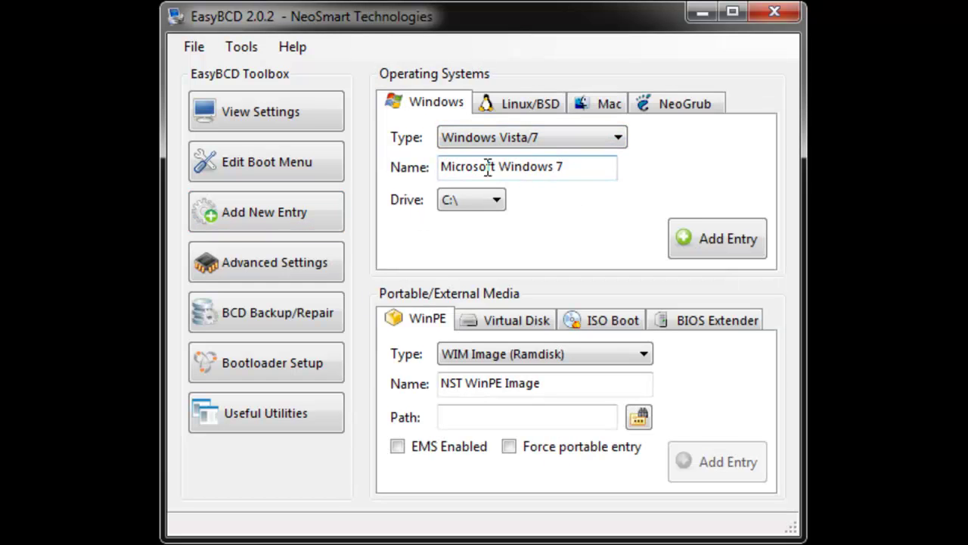
{"action": "left_click_drag", "start_coordinate": [554, 166], "coordinate": [194, 126]}
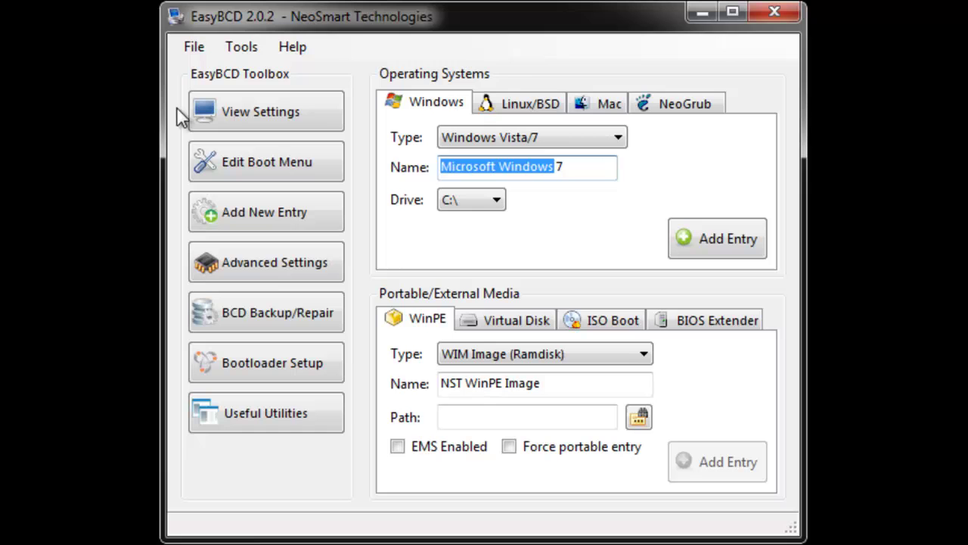
{"action": "type", "text": "Gaming"}
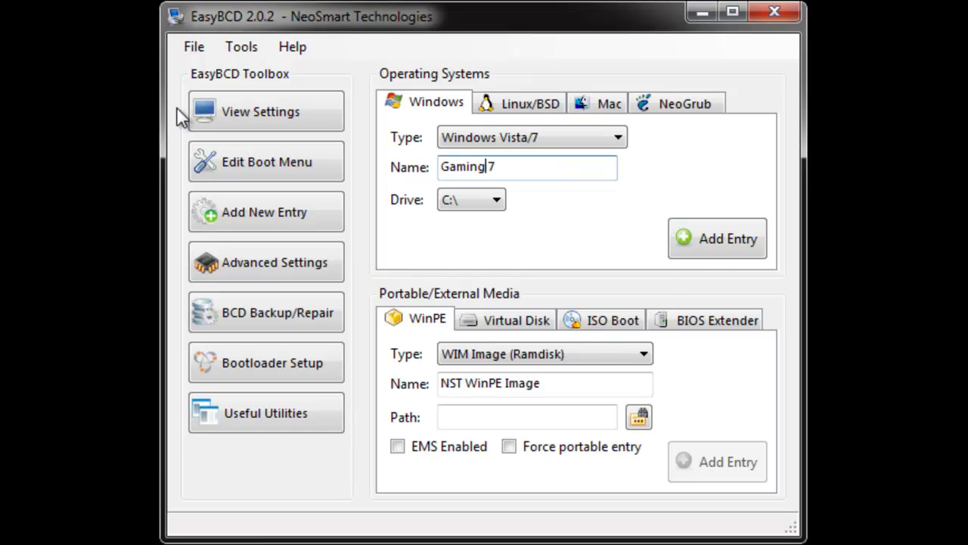
{"action": "left_click", "coordinate": [474, 202]}
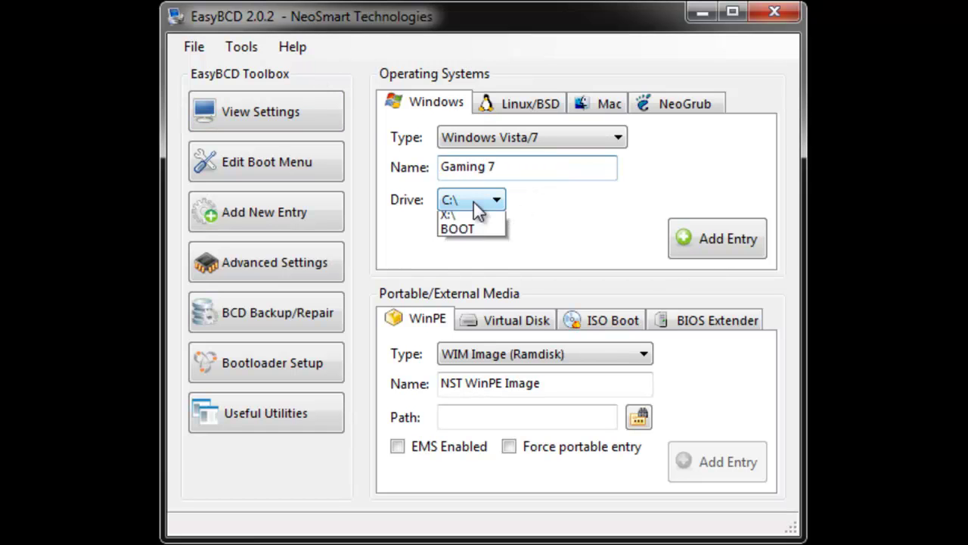
{"action": "left_click", "coordinate": [464, 249]}
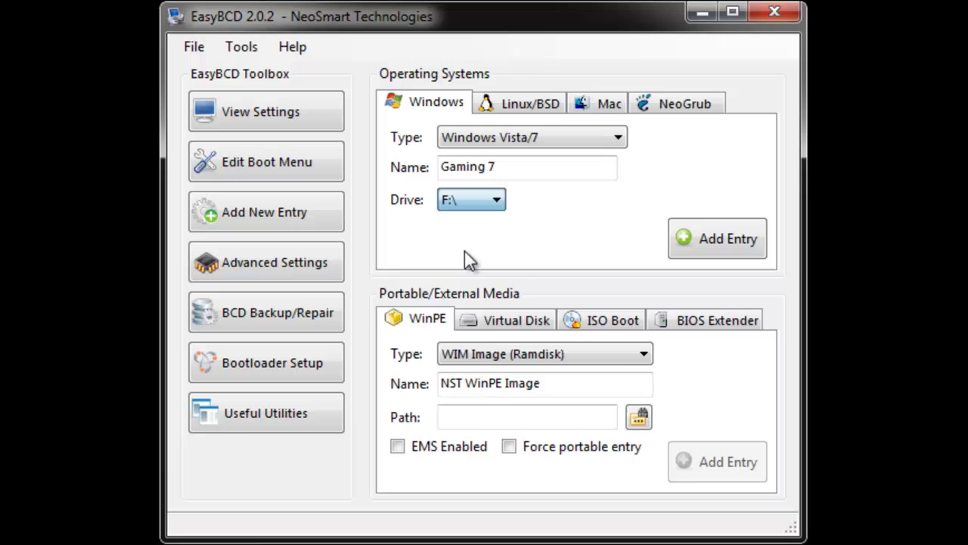
{"action": "left_click", "coordinate": [705, 242]}
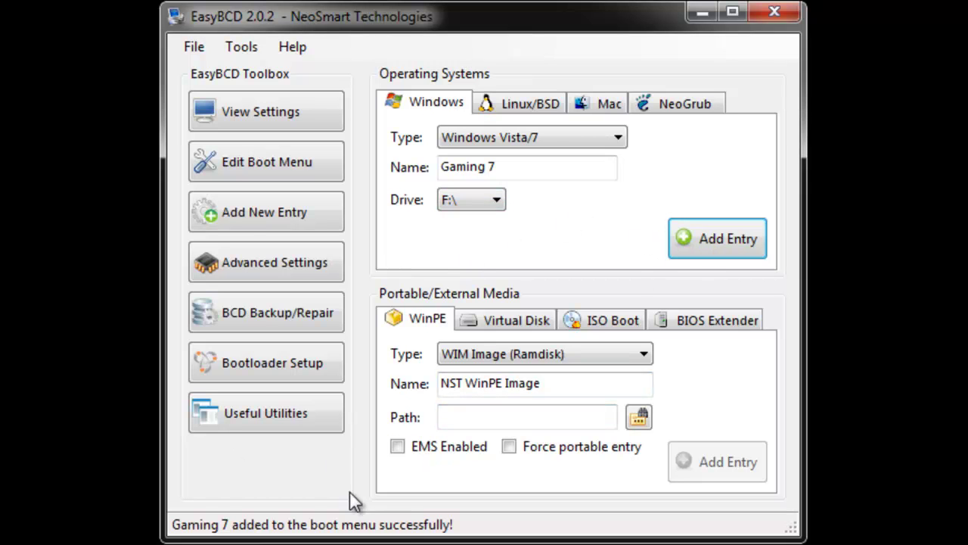
In the boot menu list, keep Working 7 ticked as the default entry
{"action": "left_click", "coordinate": [258, 159]}
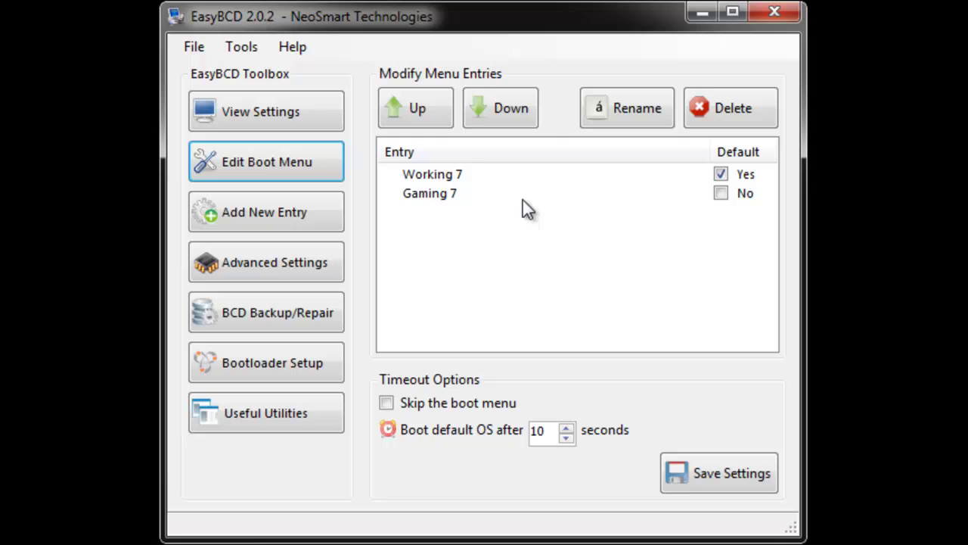
{"action": "left_click", "coordinate": [543, 198]}
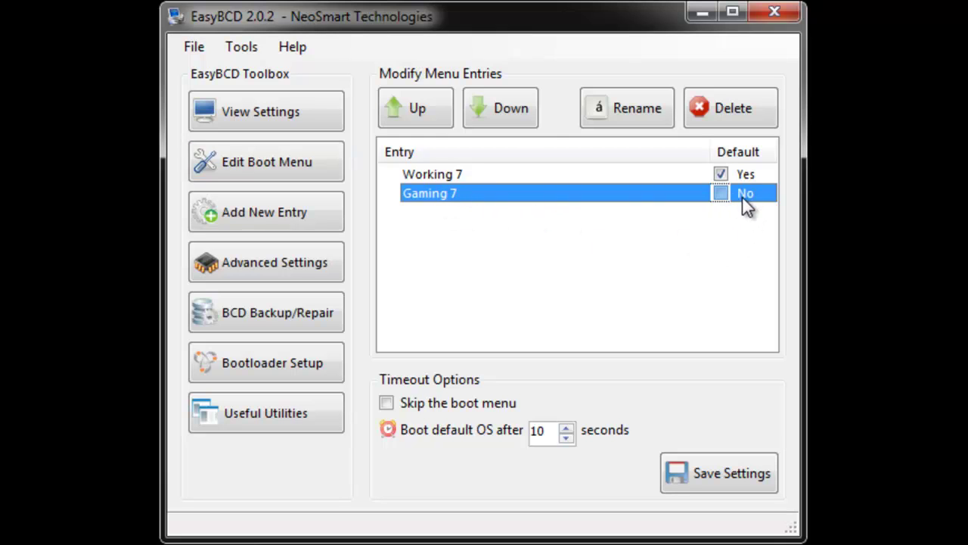
{"action": "left_click", "coordinate": [720, 194]}
{"action": "left_click", "coordinate": [720, 173]}
{"action": "left_click", "coordinate": [610, 181]}
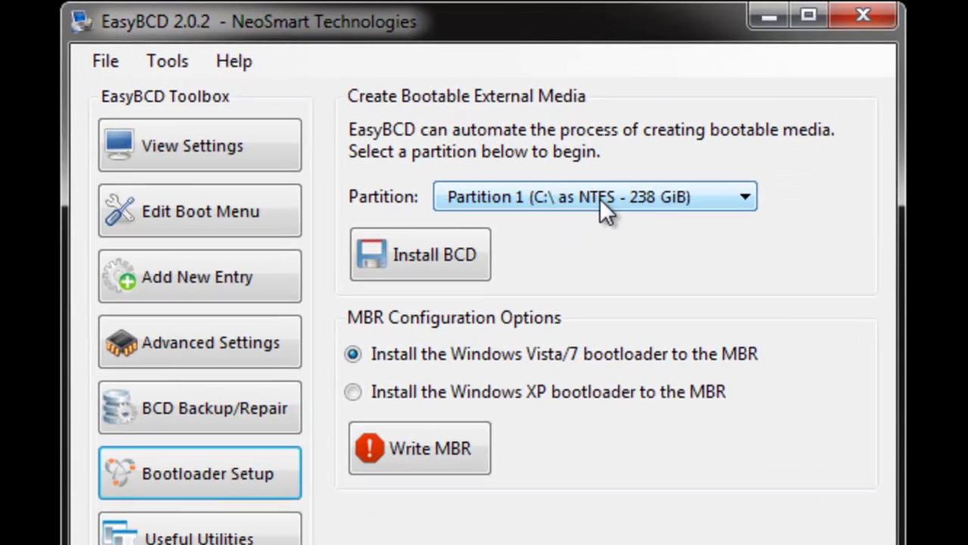
Choose Partition 2 (X:\ as NTFS - 227 GiB) in Bootloader Setup
{"action": "left_click", "coordinate": [572, 152]}
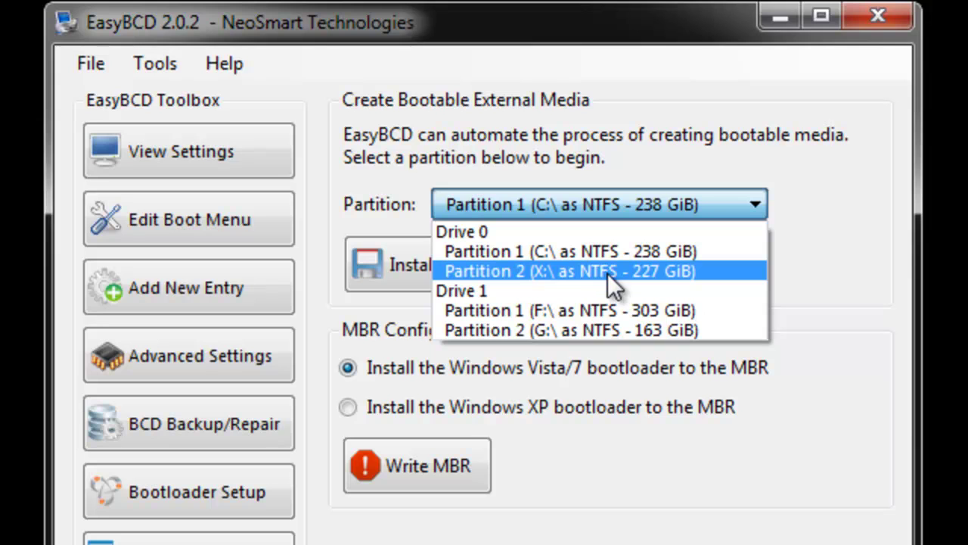
{"action": "left_click", "coordinate": [613, 270]}
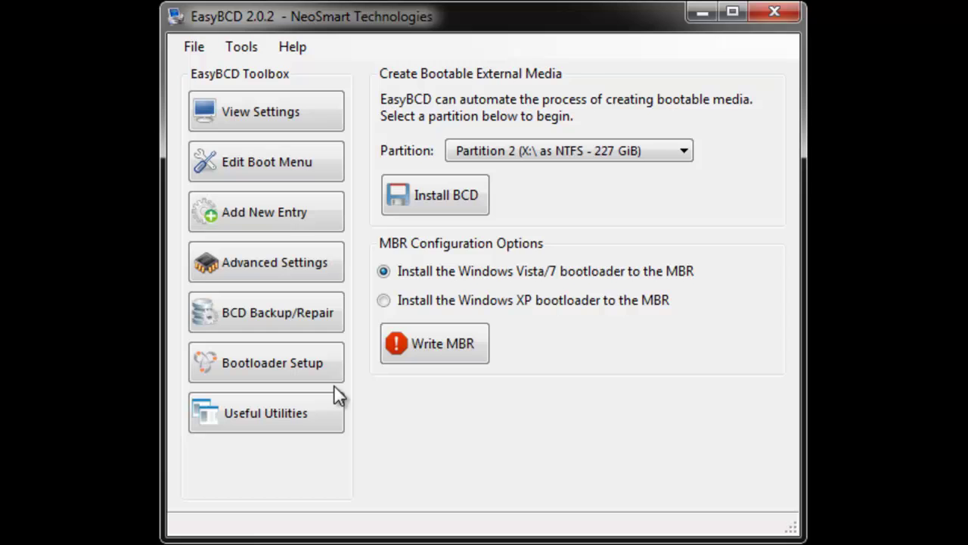
Save the bootloader settings from the boot menu list and close EasyBCD
{"action": "left_click", "coordinate": [302, 116]}
{"action": "left_click", "coordinate": [288, 144]}
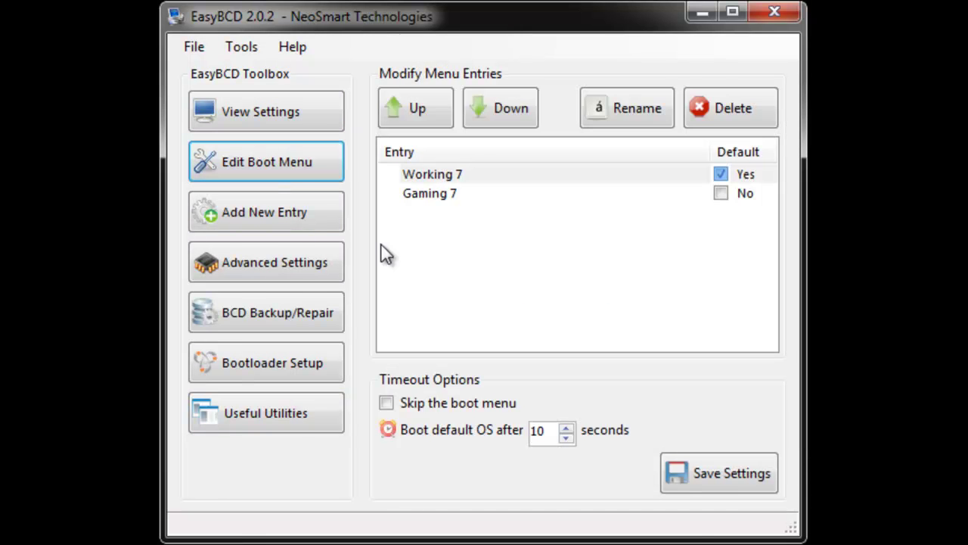
{"action": "left_click", "coordinate": [738, 478]}
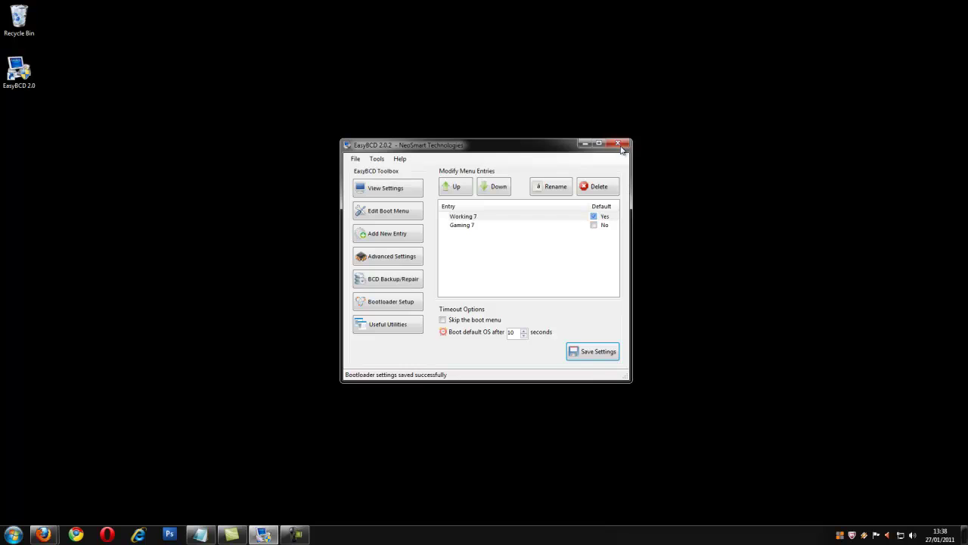
{"action": "left_click", "coordinate": [619, 144]}
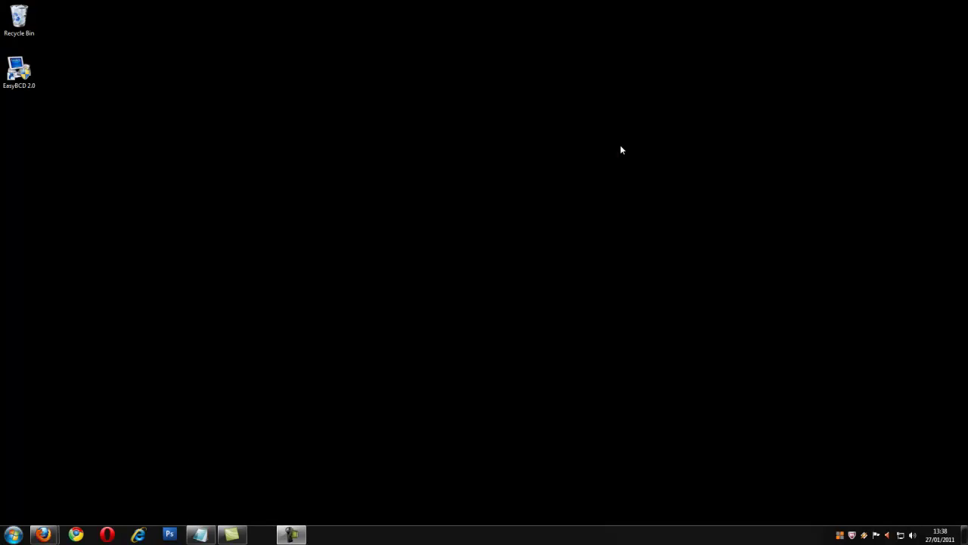